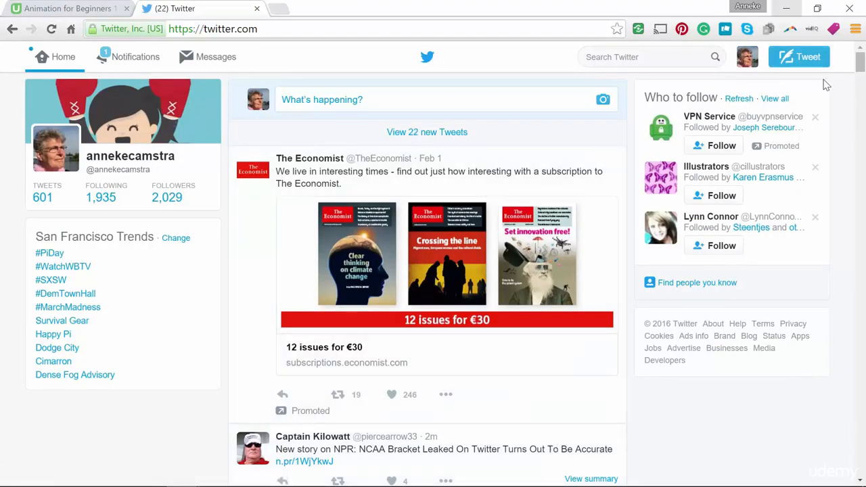
# Start a new tweet and attach the promofisrtfivedaychannel video from the promo folder.
pyautogui.click(805, 60)
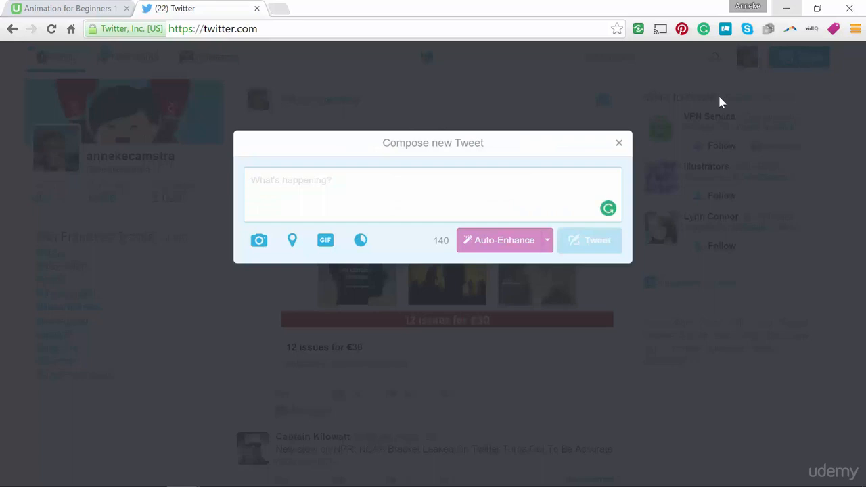
pyautogui.click(259, 242)
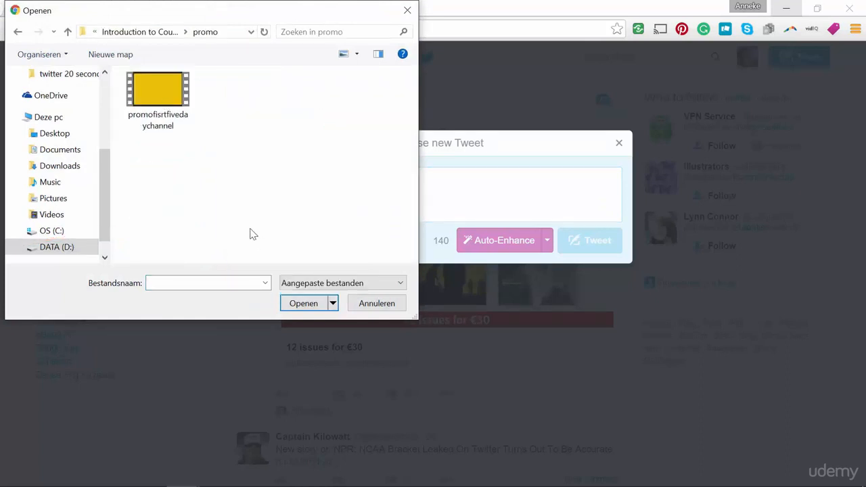
pyautogui.click(158, 95)
pyautogui.click(304, 303)
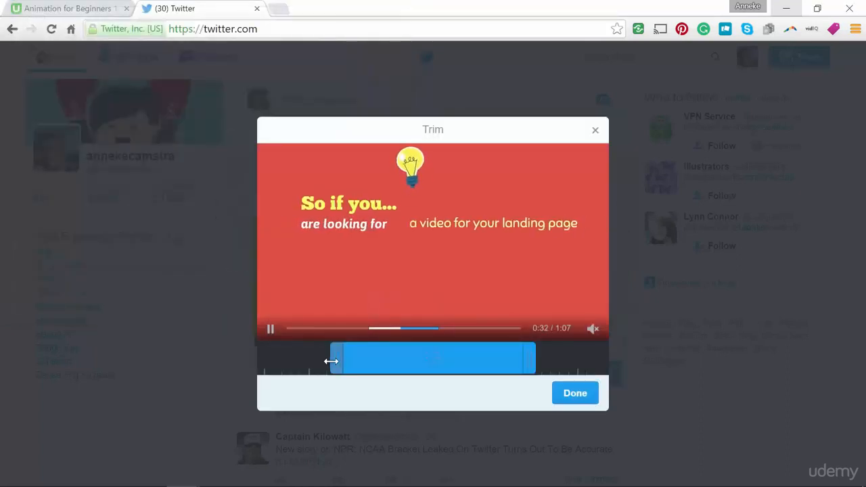
# Extend the trim selection to the 30-second maximum from the start of the video and preview it with sound before muting.
pyautogui.moveTo(329, 360); pyautogui.dragTo(227, 367)
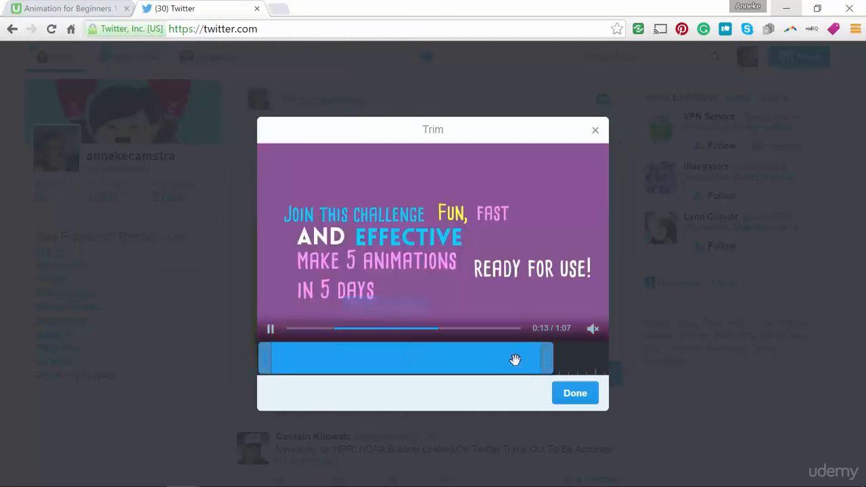
pyautogui.moveTo(550, 359); pyautogui.dragTo(603, 356)
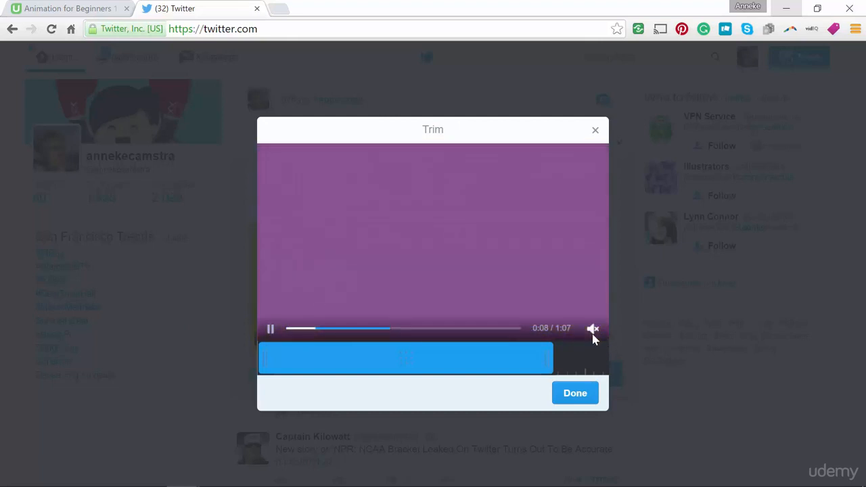
pyautogui.click(593, 328)
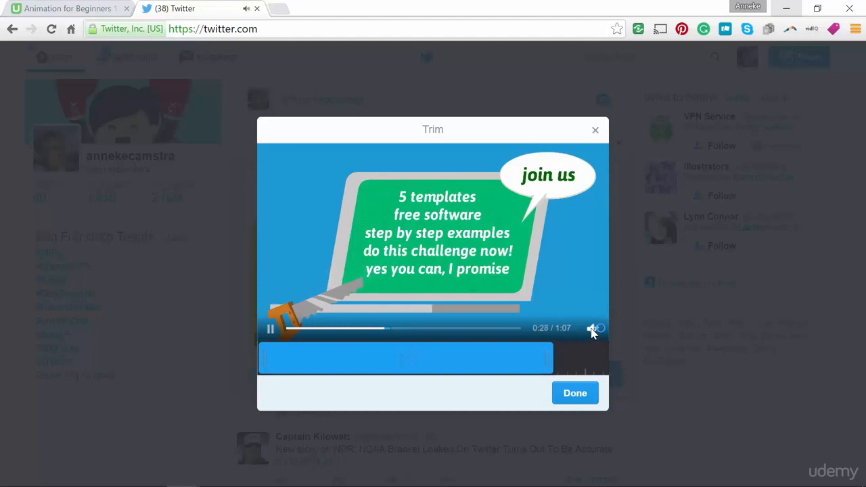
pyautogui.click(593, 330)
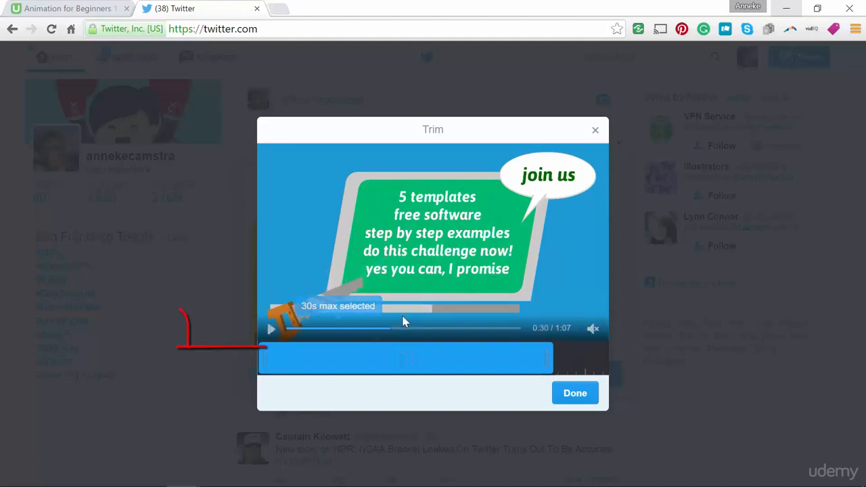
# Shift the trim selection back and forth along the video and set it to the part from about 0:29 to 0:58.
pyautogui.click(380, 327)
pyautogui.moveTo(379, 327); pyautogui.dragTo(469, 331)
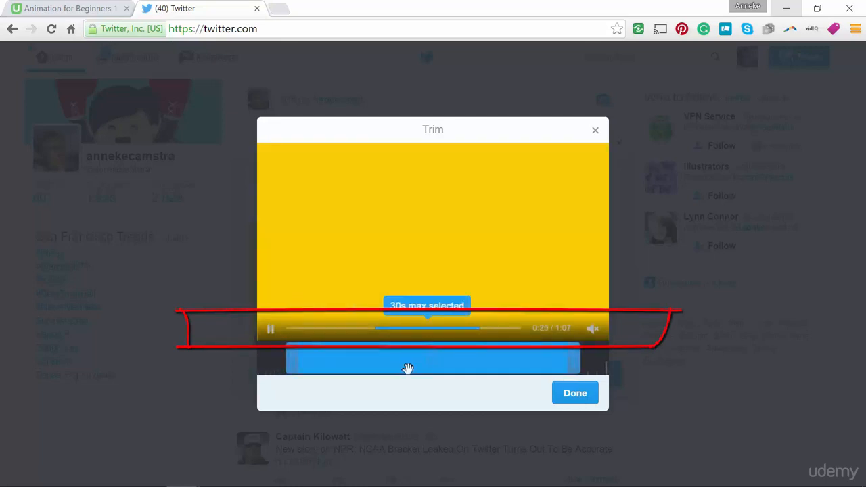
pyautogui.moveTo(406, 368); pyautogui.dragTo(305, 366)
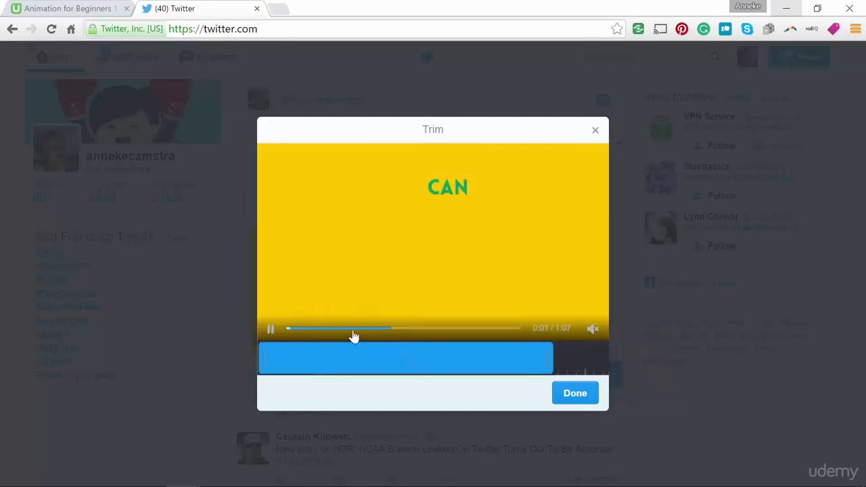
pyautogui.moveTo(354, 333); pyautogui.dragTo(470, 333)
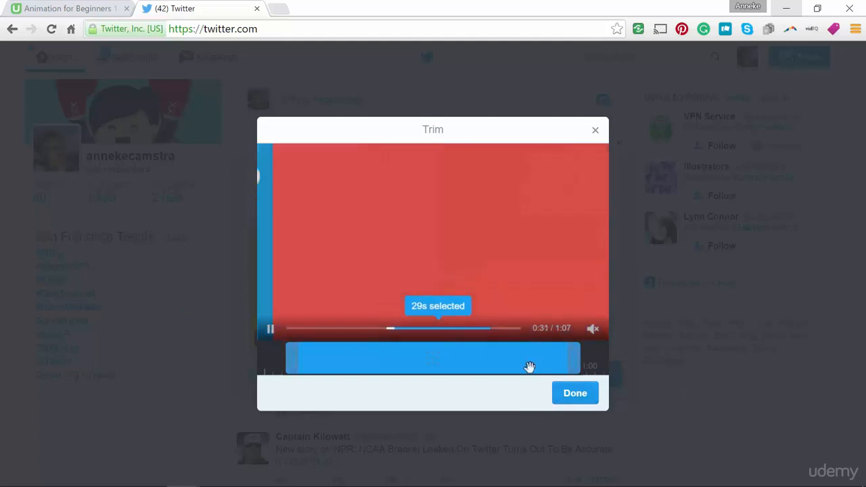
# Preview the selected part of the video with sound, mute it again and accept the trim.
pyautogui.click(593, 330)
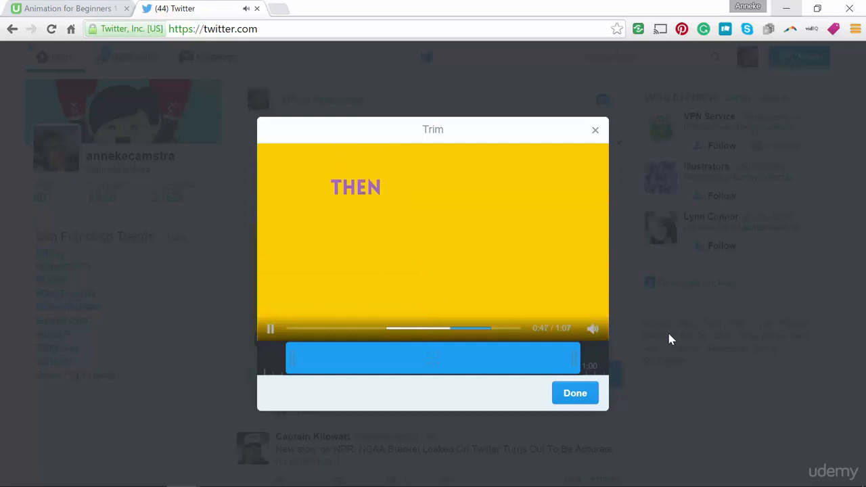
pyautogui.click(593, 329)
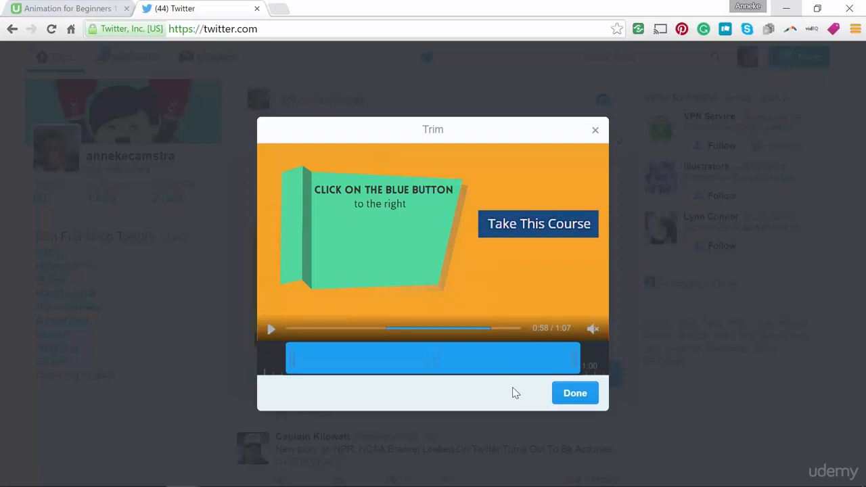
pyautogui.click(574, 395)
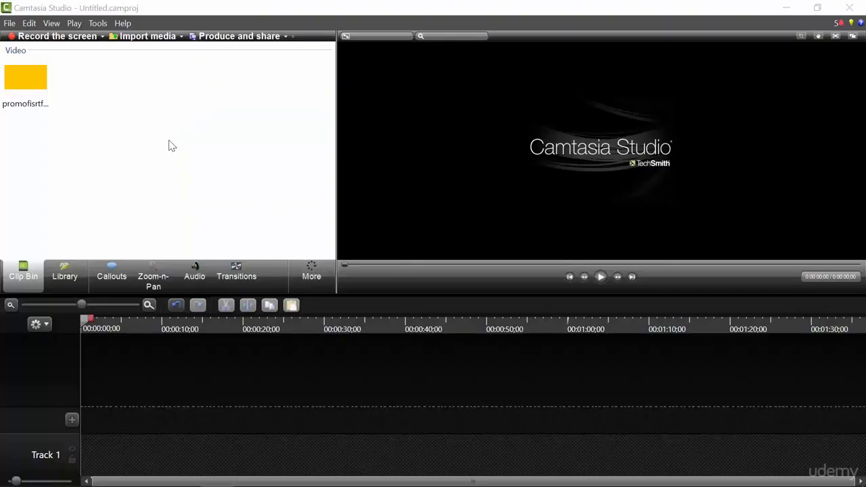
# In Camtasia Studio, place the promo video at the start of Track 1 and preview its opening seconds.
pyautogui.moveTo(23, 80)
pyautogui.mouseDown()
pyautogui.moveTo(139, 381)
pyautogui.moveTo(142, 449)
pyautogui.moveTo(135, 460)
pyautogui.moveTo(98, 448)
pyautogui.mouseUp()
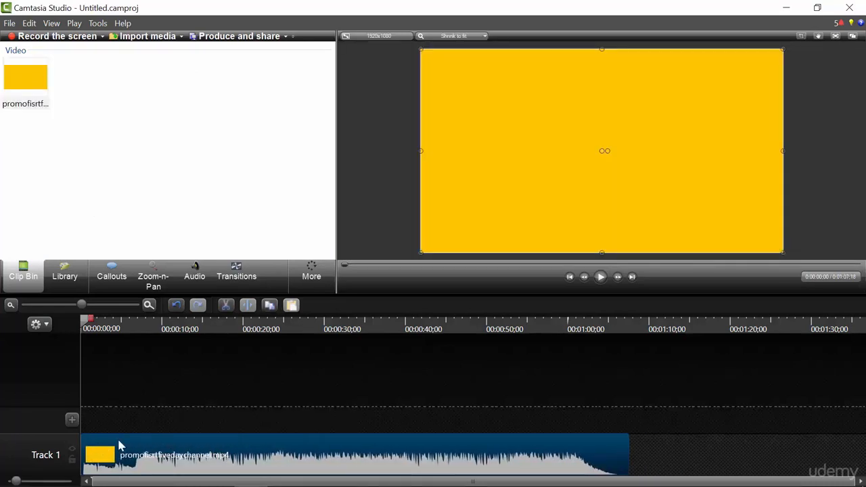
pyautogui.click(602, 278)
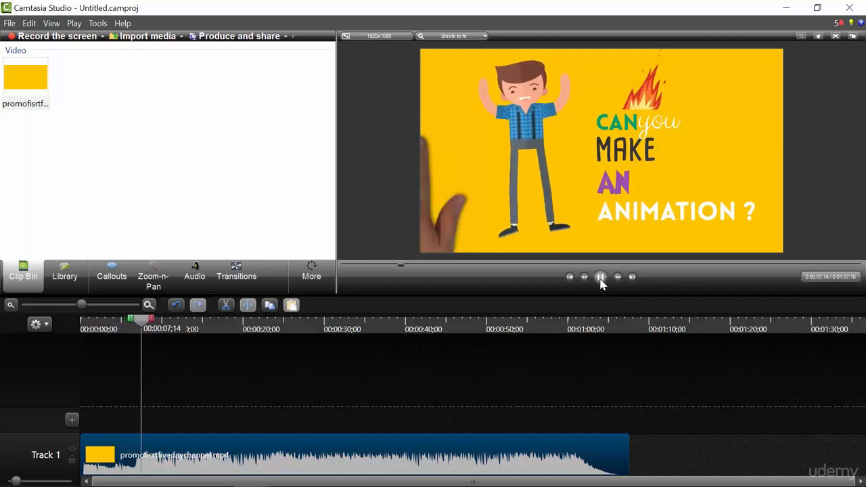
pyautogui.click(601, 279)
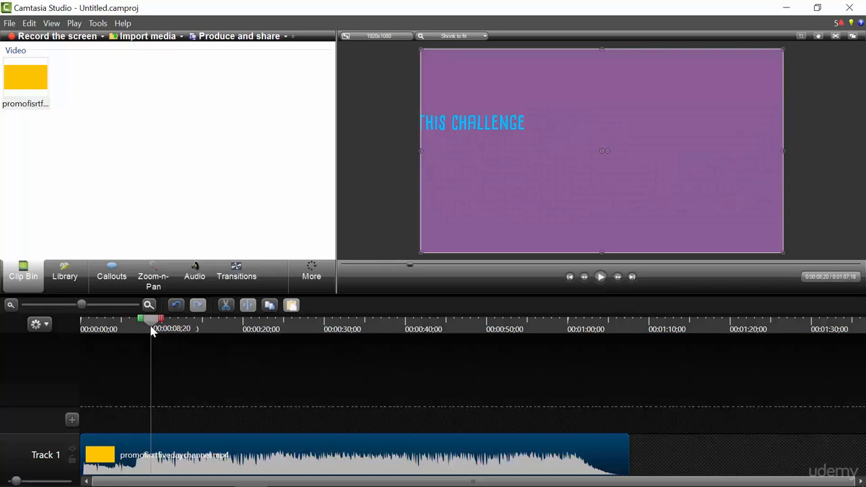
# Find the end of the "join us" scene and split the clip at 00:00:30;17.
pyautogui.moveTo(151, 324); pyautogui.dragTo(323, 323)
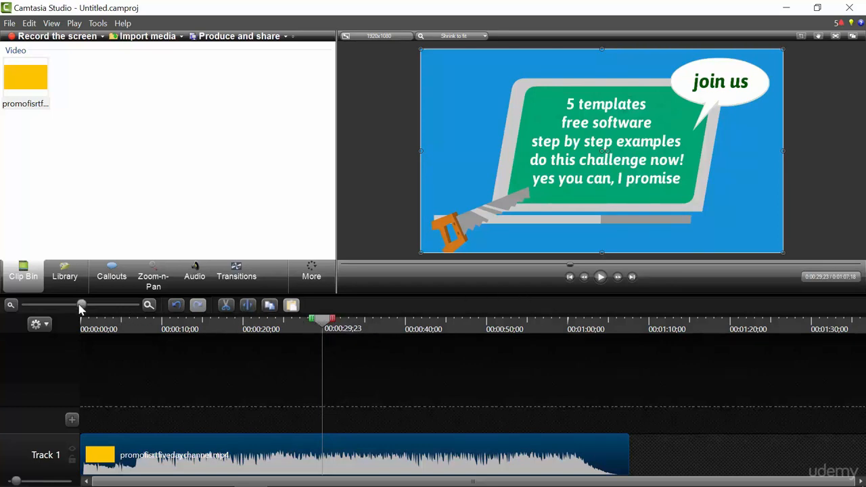
pyautogui.moveTo(79, 308); pyautogui.dragTo(100, 308)
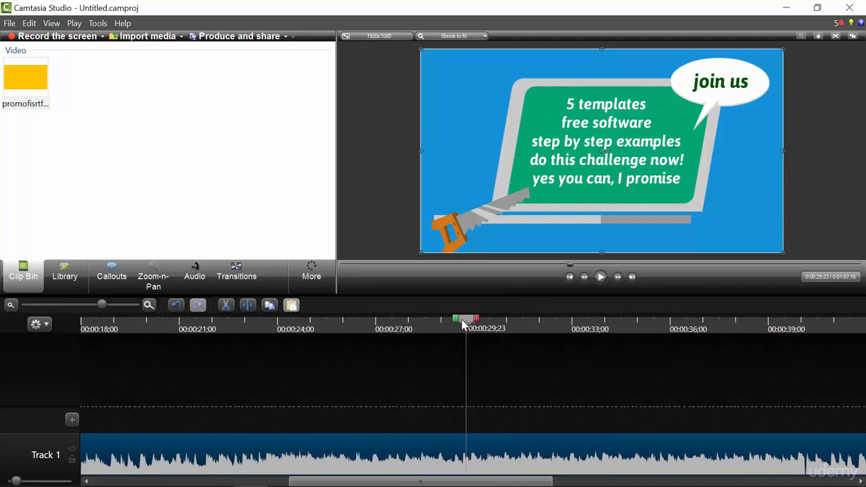
pyautogui.moveTo(464, 323); pyautogui.dragTo(373, 324)
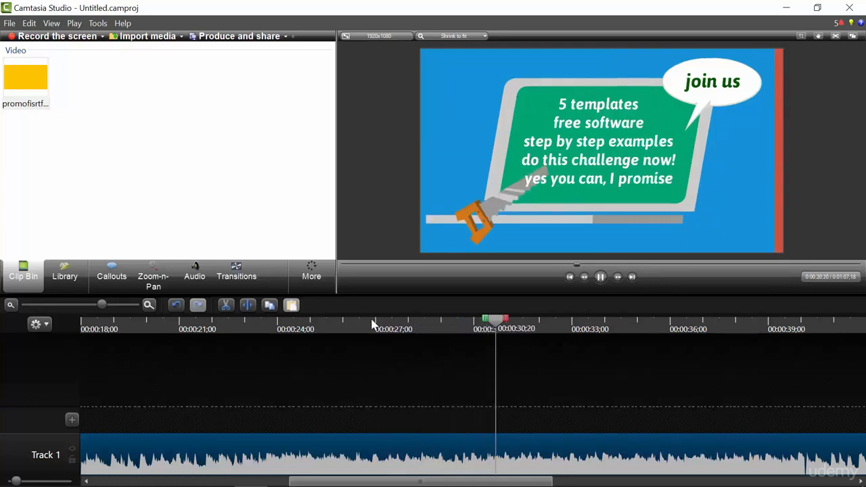
pyautogui.press('space')
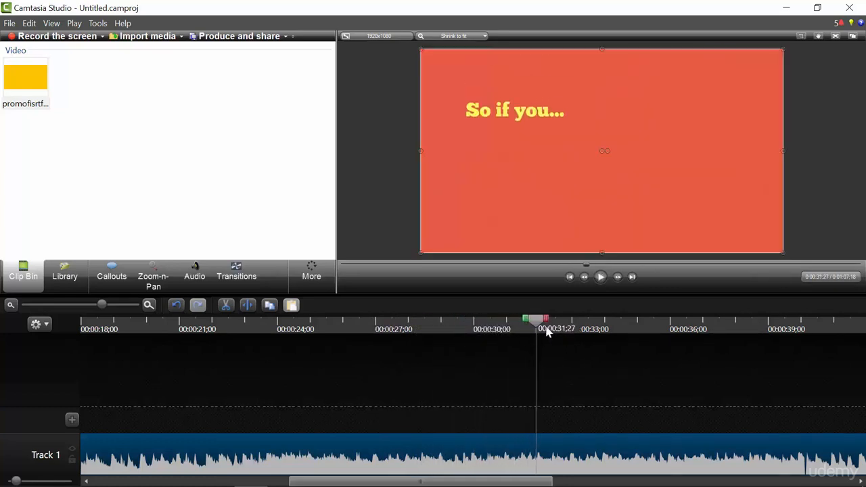
pyautogui.moveTo(538, 317); pyautogui.dragTo(493, 322)
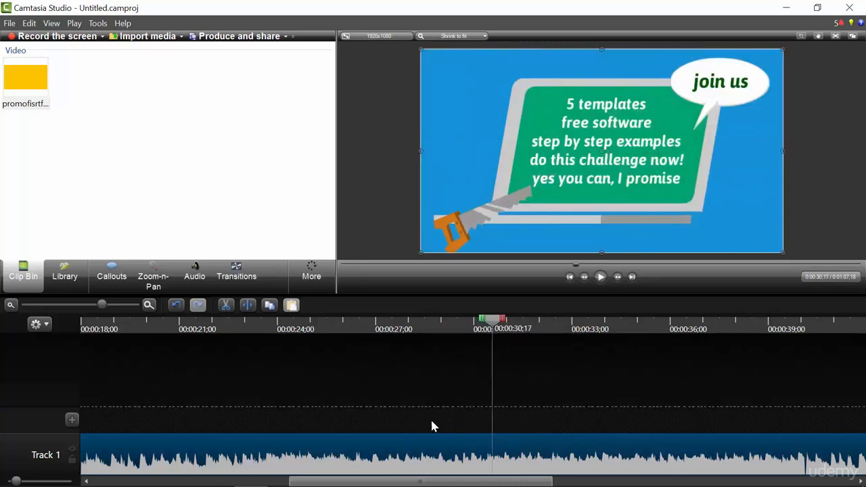
pyautogui.click(249, 306)
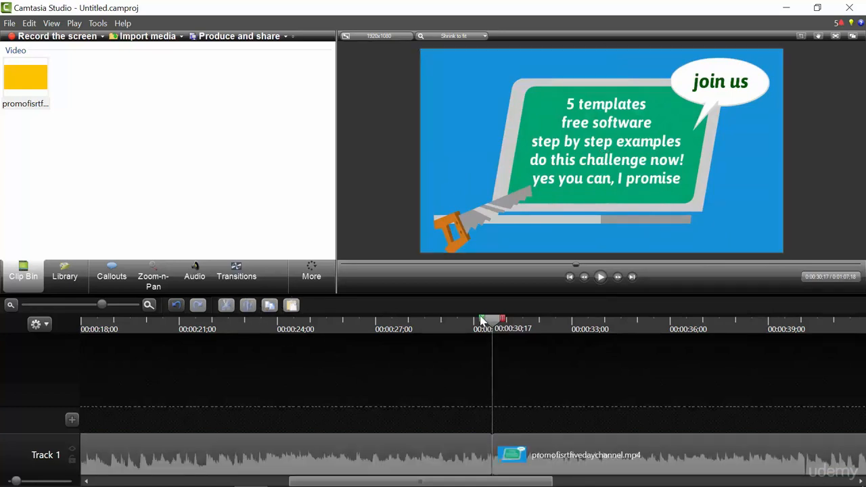
# Fade out the audio from 00:00:27;26 to the split at 00:00:30;17 and delete the clip after the split.
pyautogui.moveTo(483, 321); pyautogui.dragTo(394, 322)
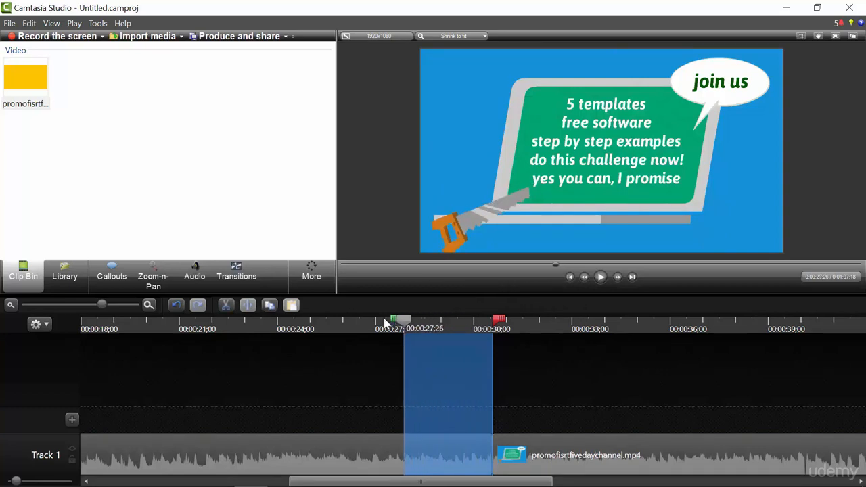
pyautogui.click(195, 278)
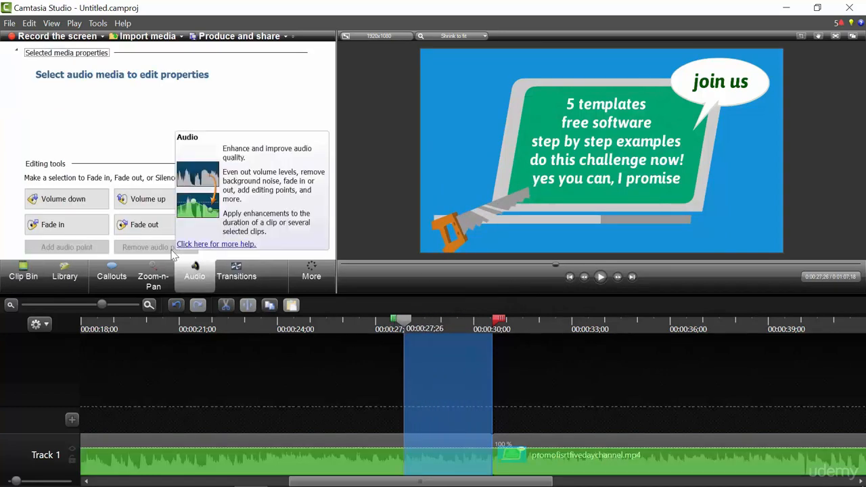
pyautogui.click(143, 224)
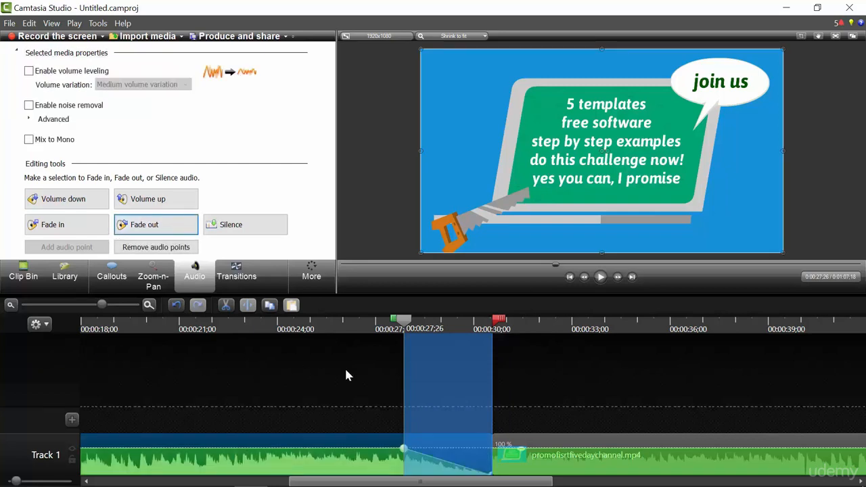
pyautogui.click(586, 452)
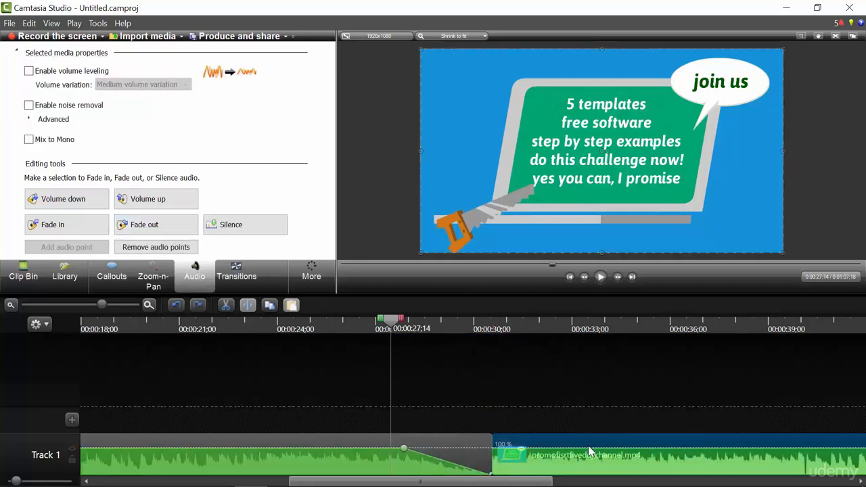
pyautogui.press('Delete')
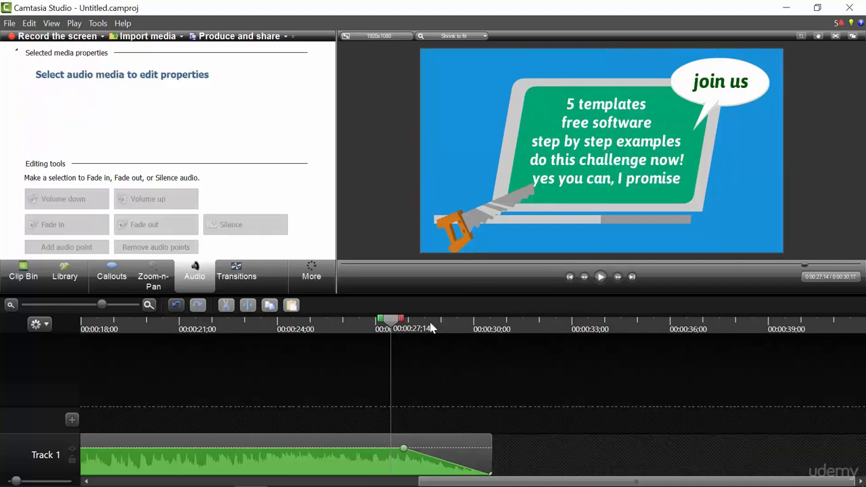
# Cut the silent first 12 frames from the beginning of the clip on Track 1.
pyautogui.moveTo(386, 323); pyautogui.dragTo(6, 342)
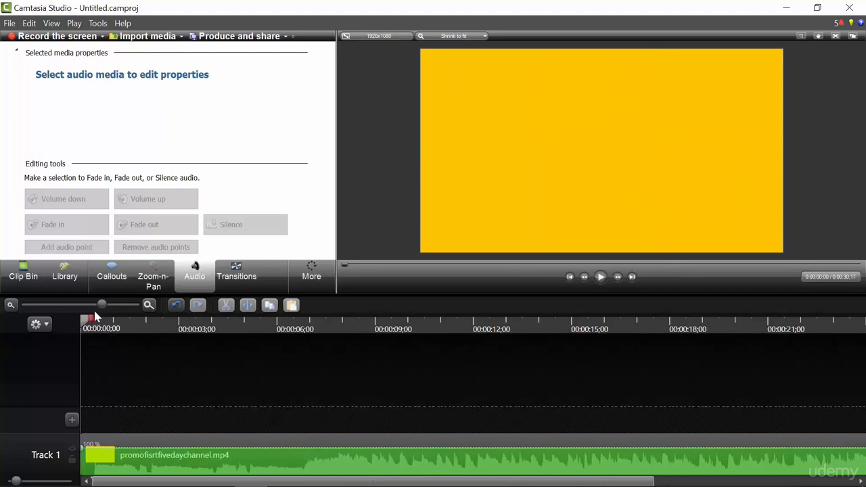
pyautogui.moveTo(101, 306); pyautogui.dragTo(138, 306)
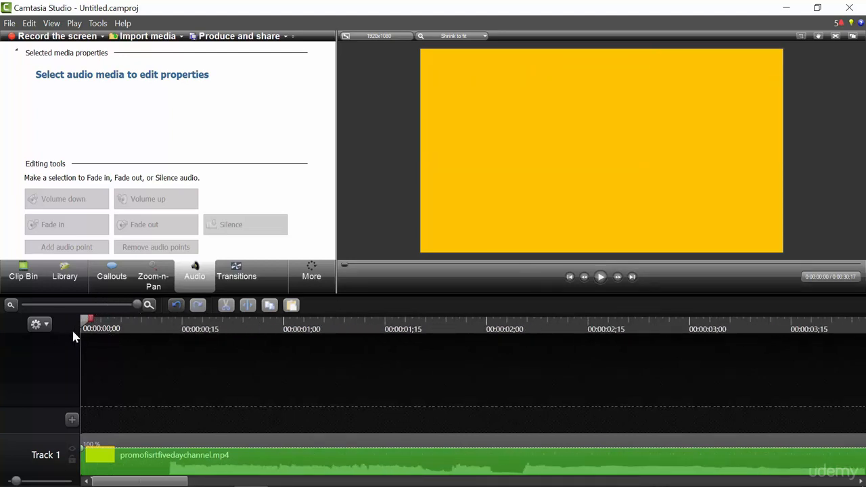
pyautogui.moveTo(92, 323); pyautogui.dragTo(170, 334)
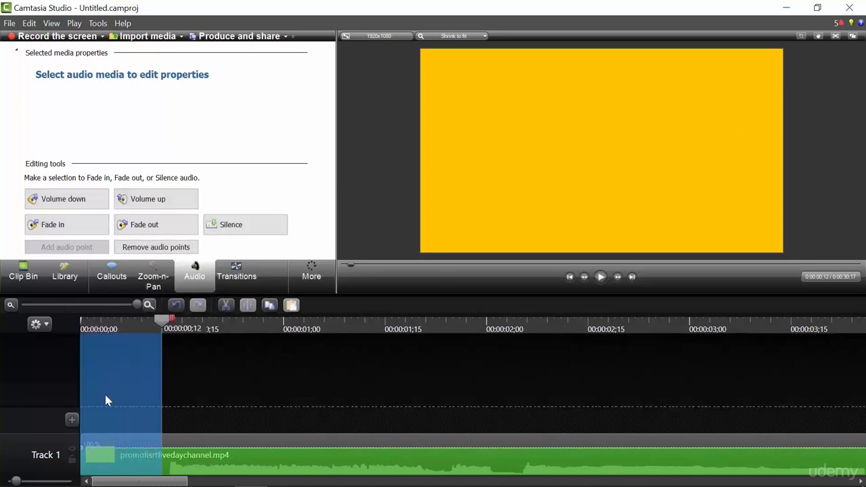
pyautogui.rightClick(105, 395)
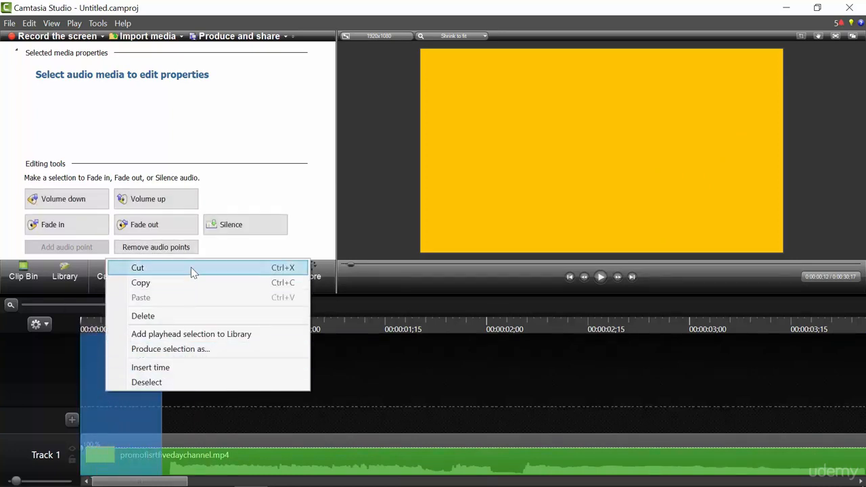
pyautogui.click(191, 269)
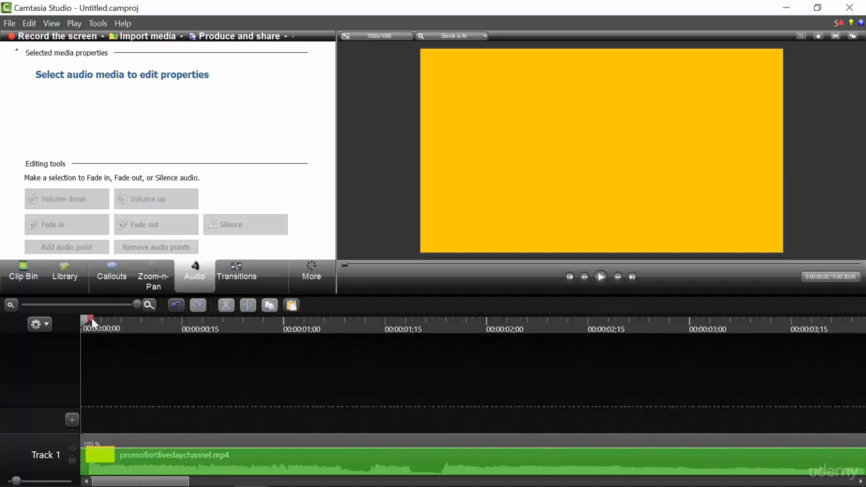
# Fade in the audio over the first 18 frames of the clip and play the video from the start.
pyautogui.moveTo(91, 320); pyautogui.dragTo(216, 340)
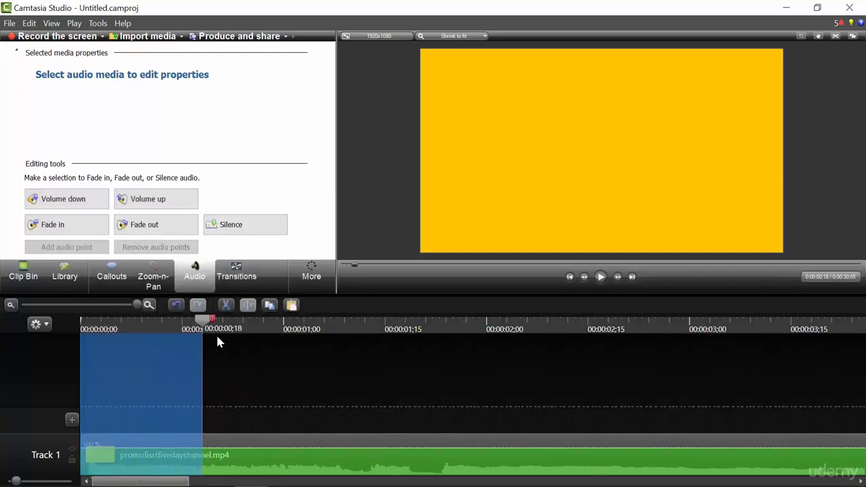
pyautogui.click(67, 227)
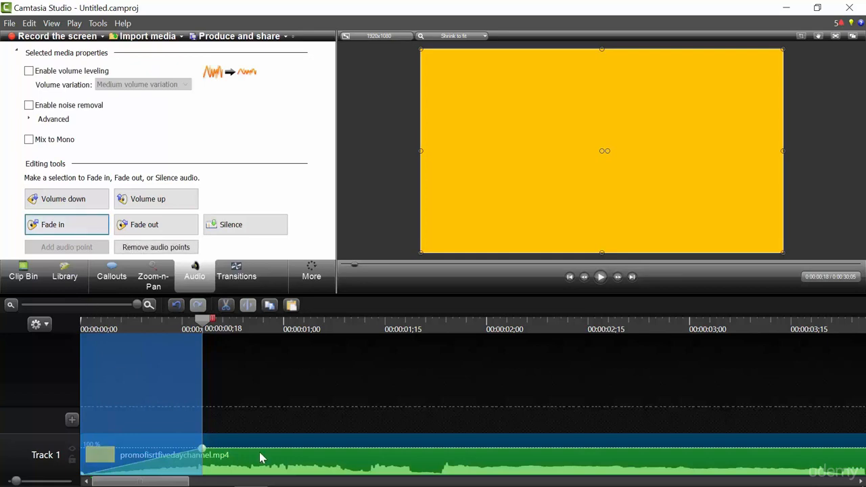
pyautogui.moveTo(212, 324); pyautogui.dragTo(57, 328)
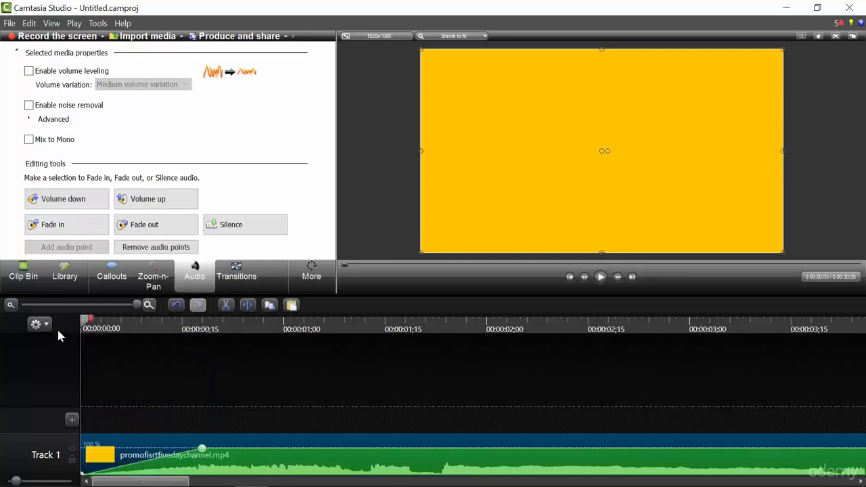
pyautogui.click(599, 278)
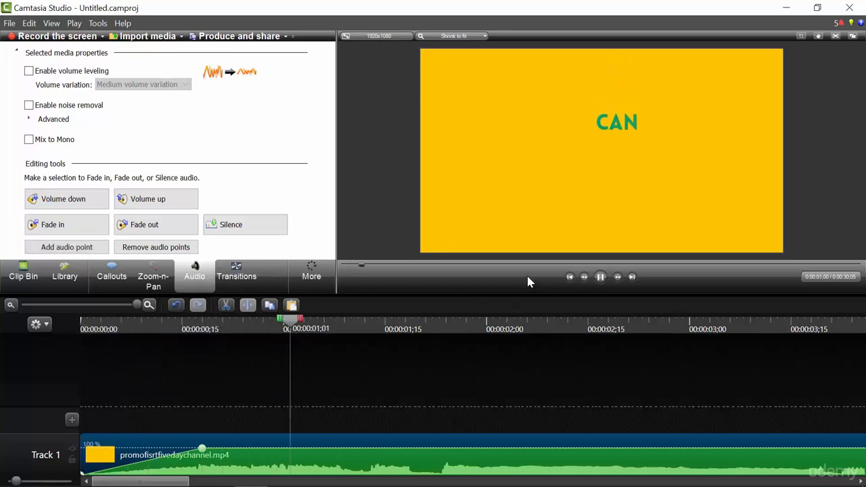